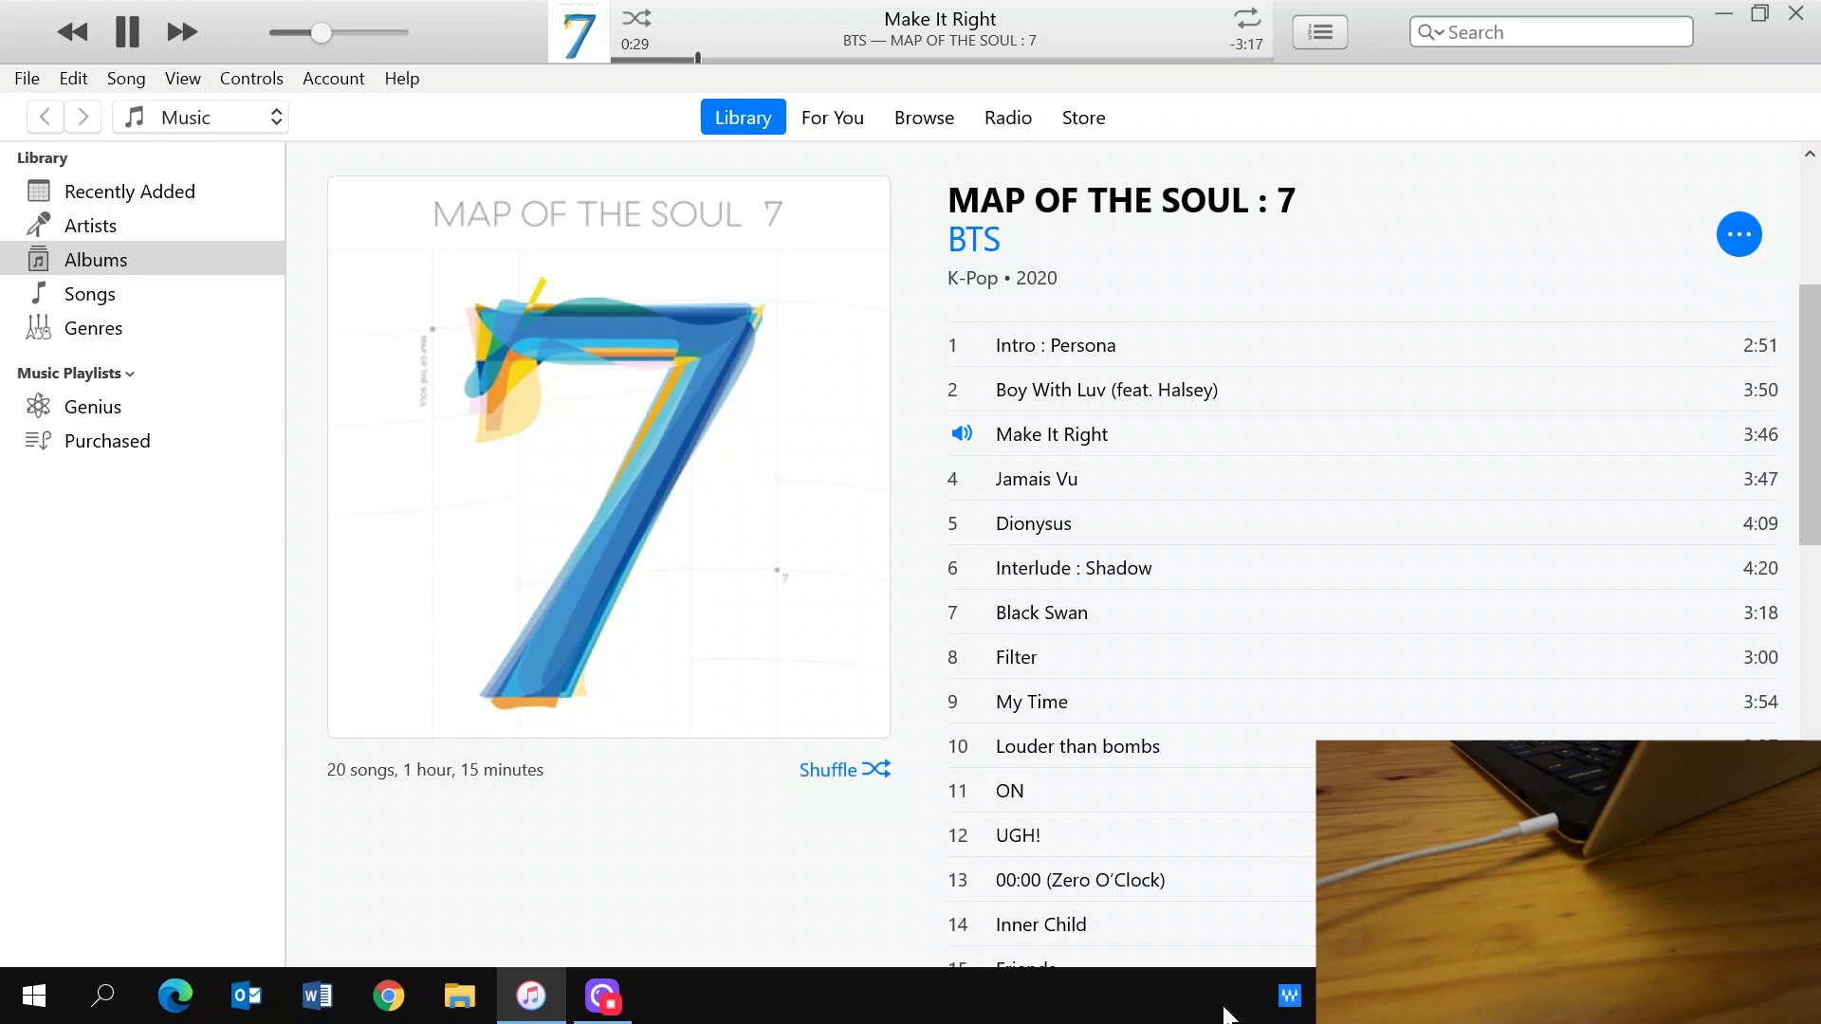
Launch Waves MaxxAudio Pro from its system tray icon over iTunes
{"action": "left_click", "coordinate": [1291, 996]}
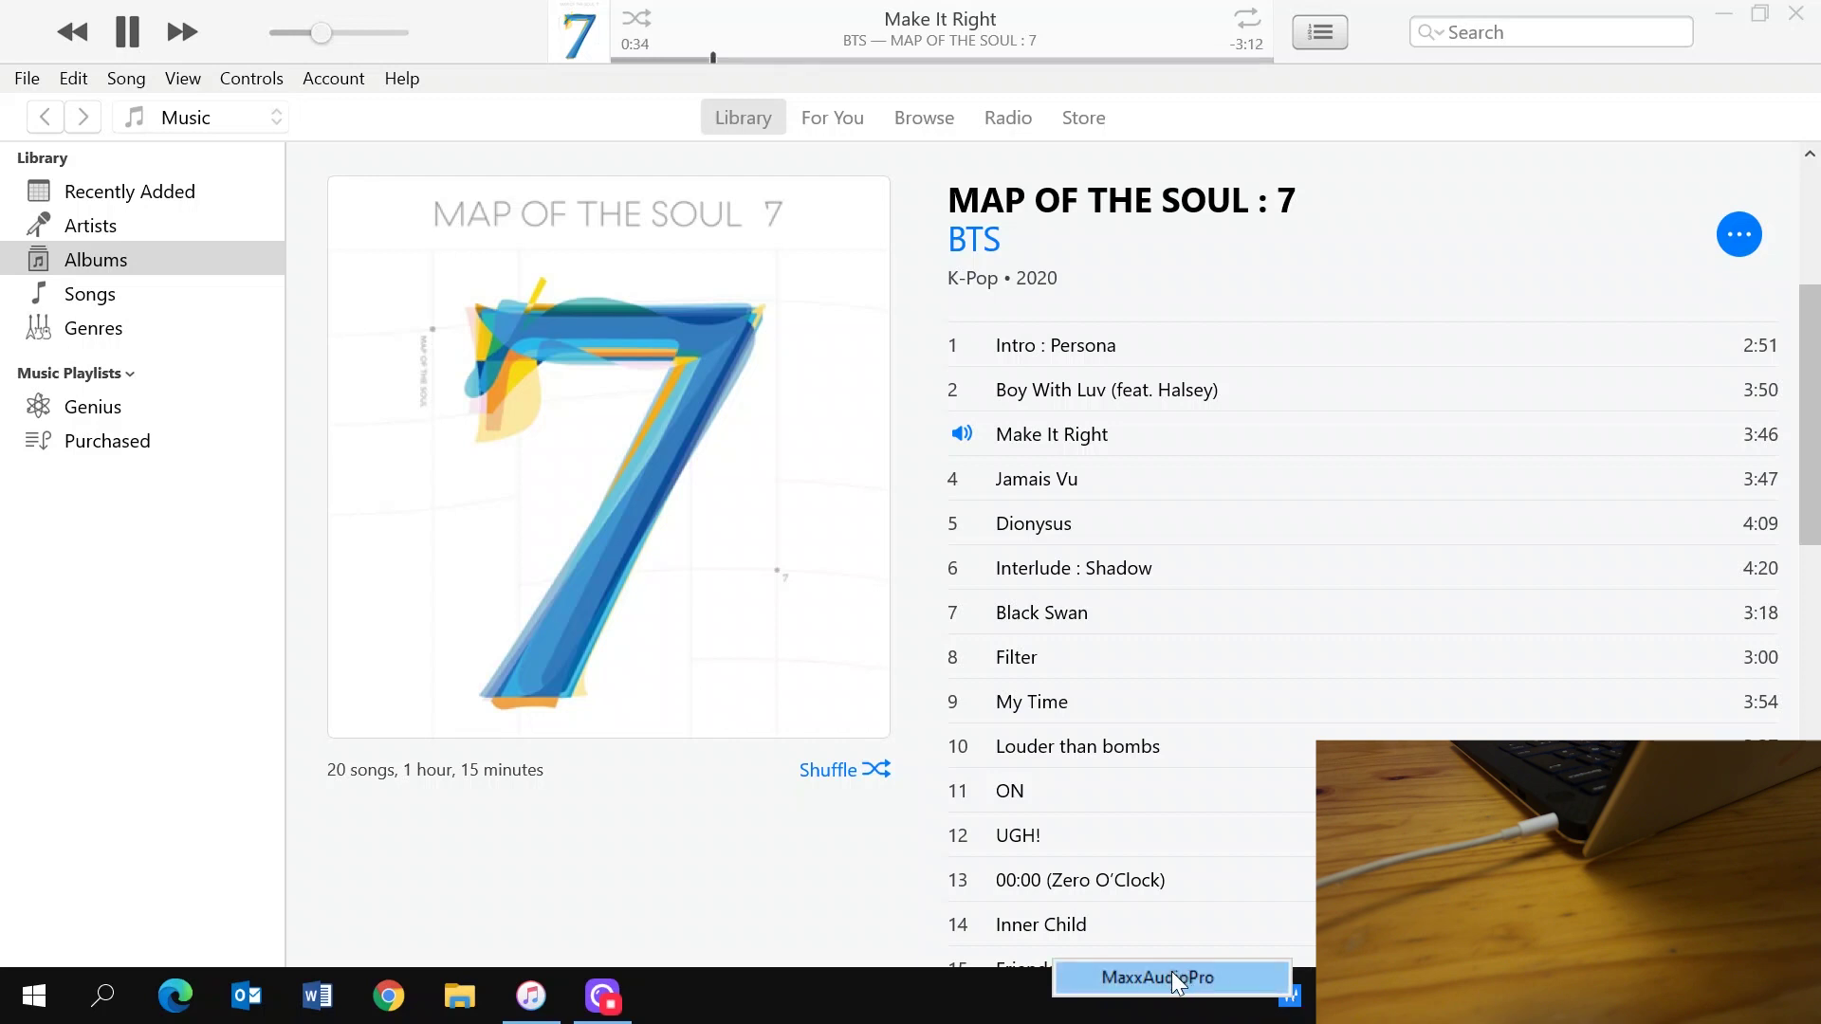
{"action": "left_click", "coordinate": [1125, 979]}
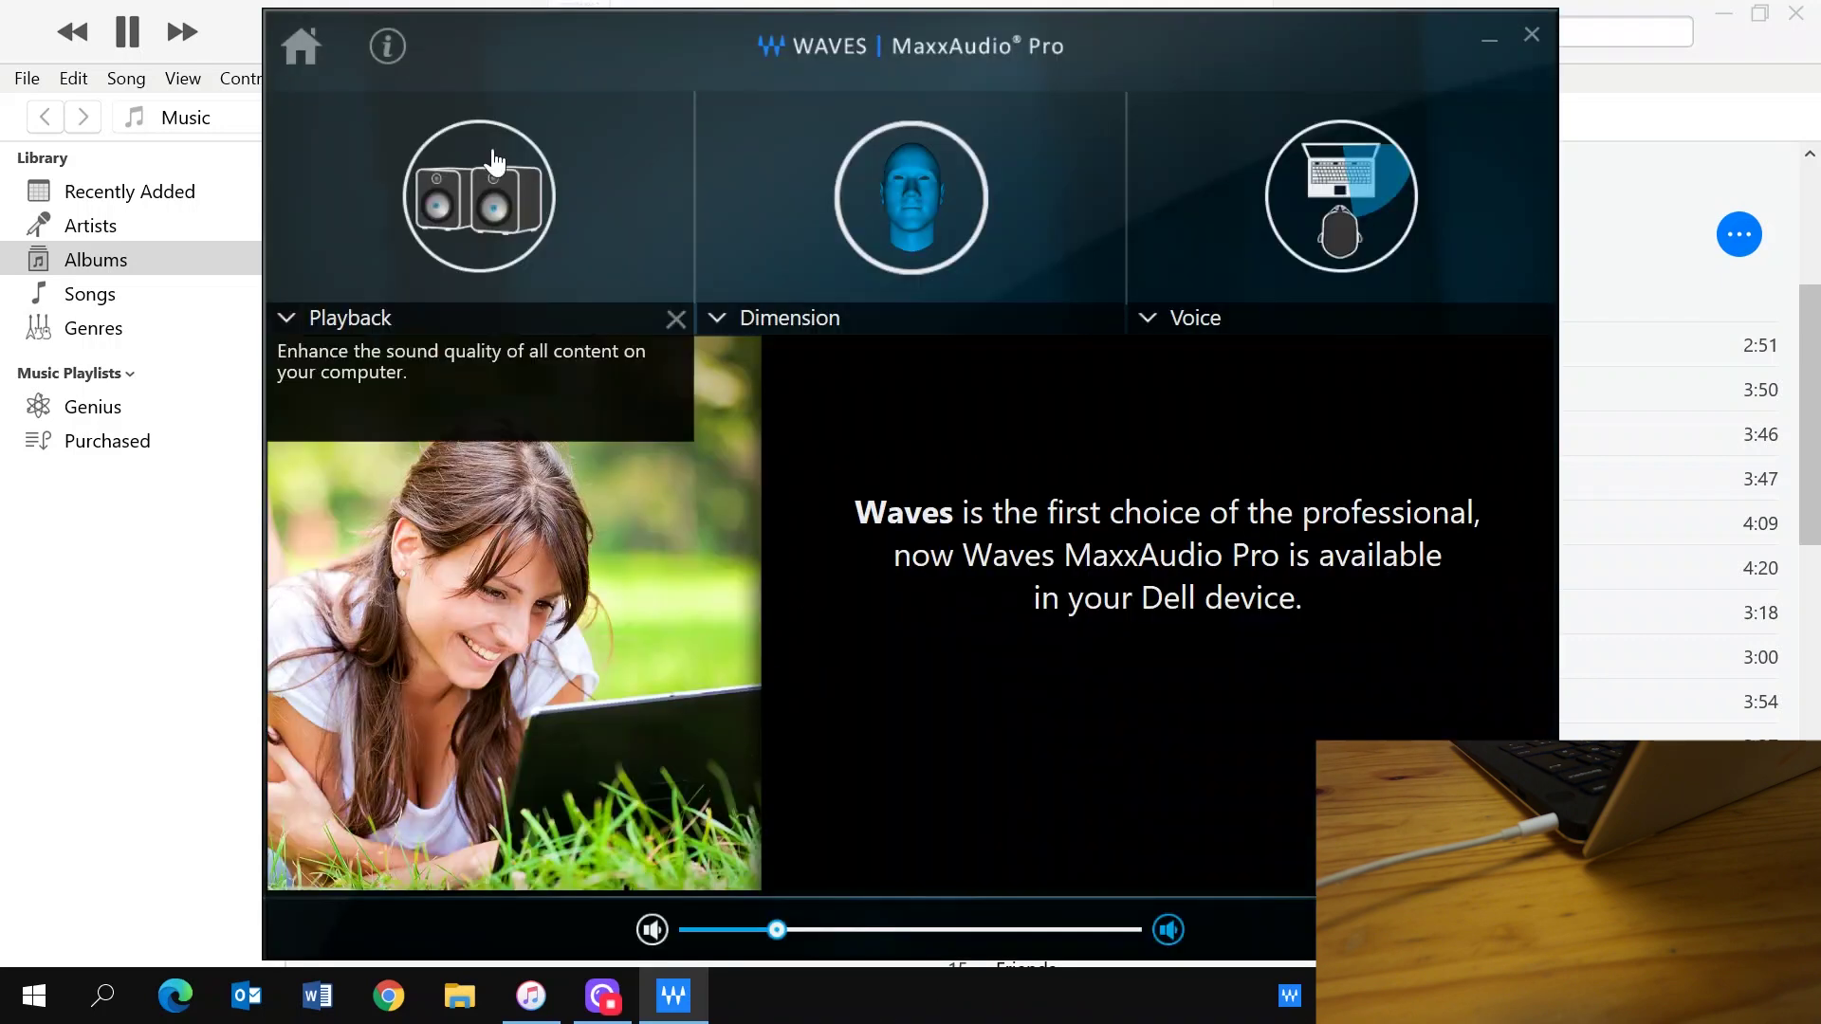
In Playback's Advanced options, tick 'Show pop-up dialog when device is connected'
{"action": "left_click", "coordinate": [478, 208]}
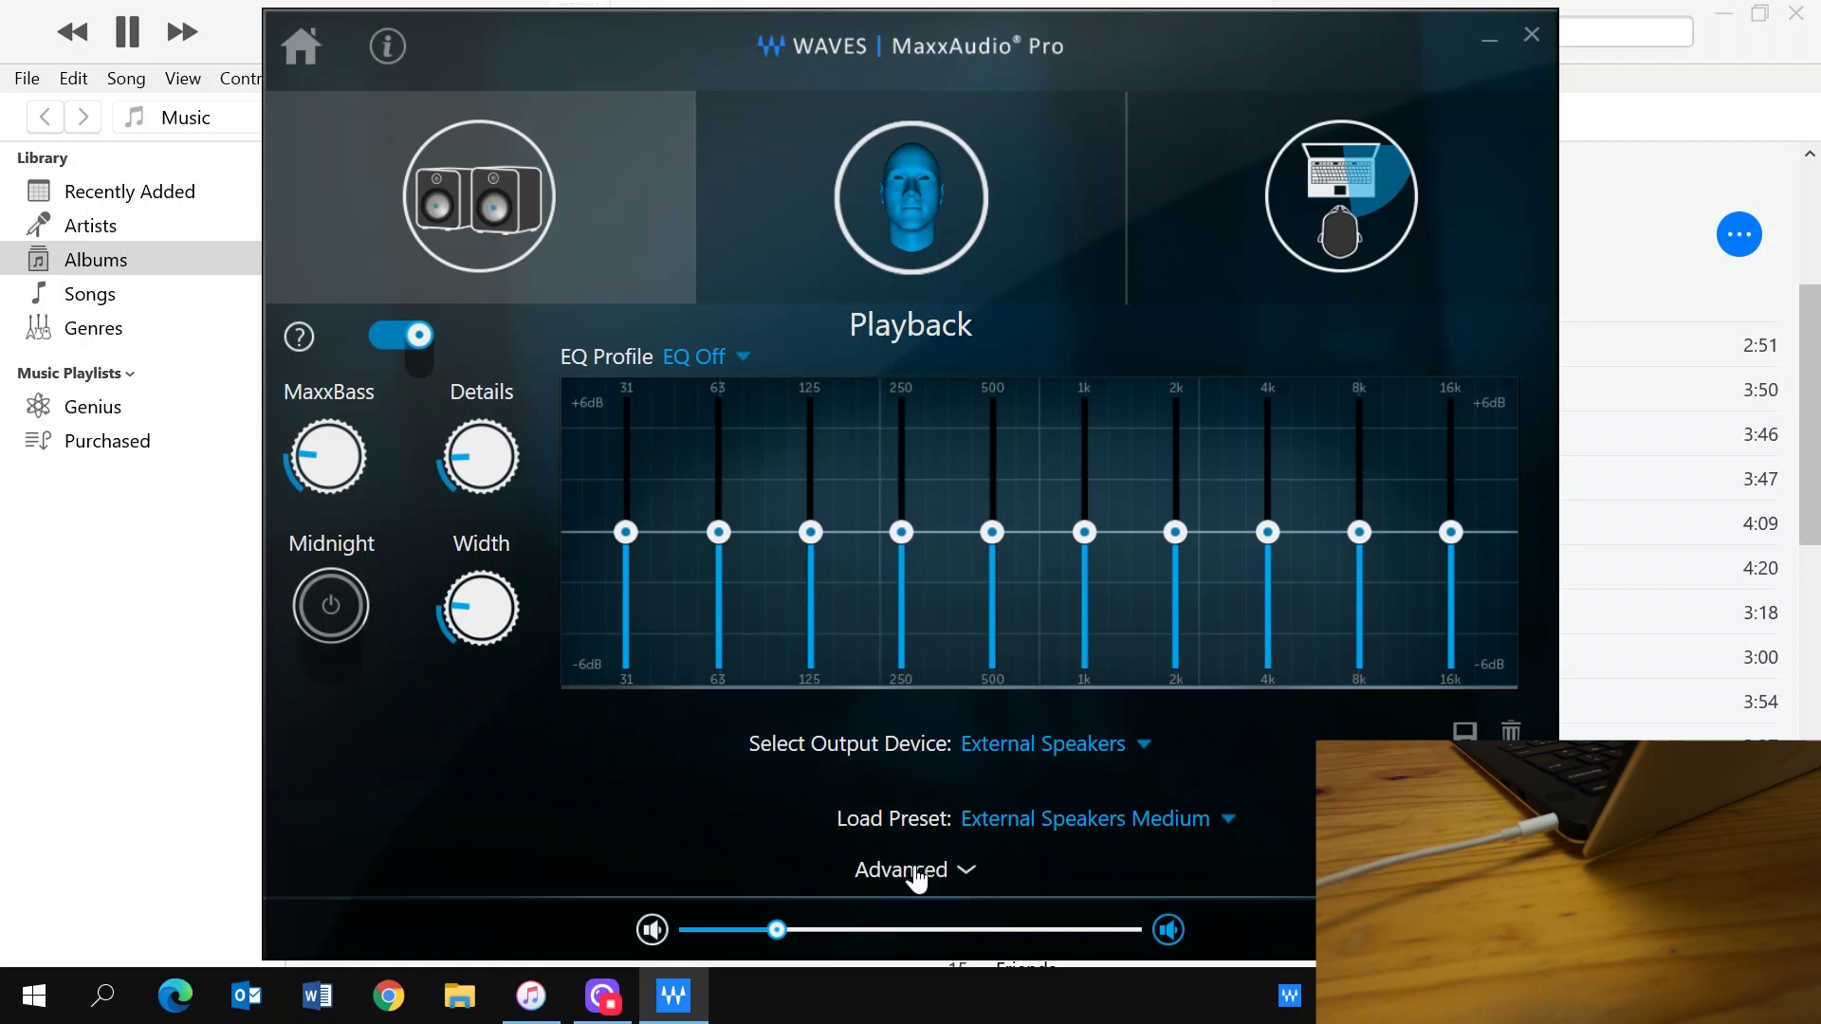
{"action": "left_click", "coordinate": [906, 871]}
{"action": "left_click", "coordinate": [688, 834]}
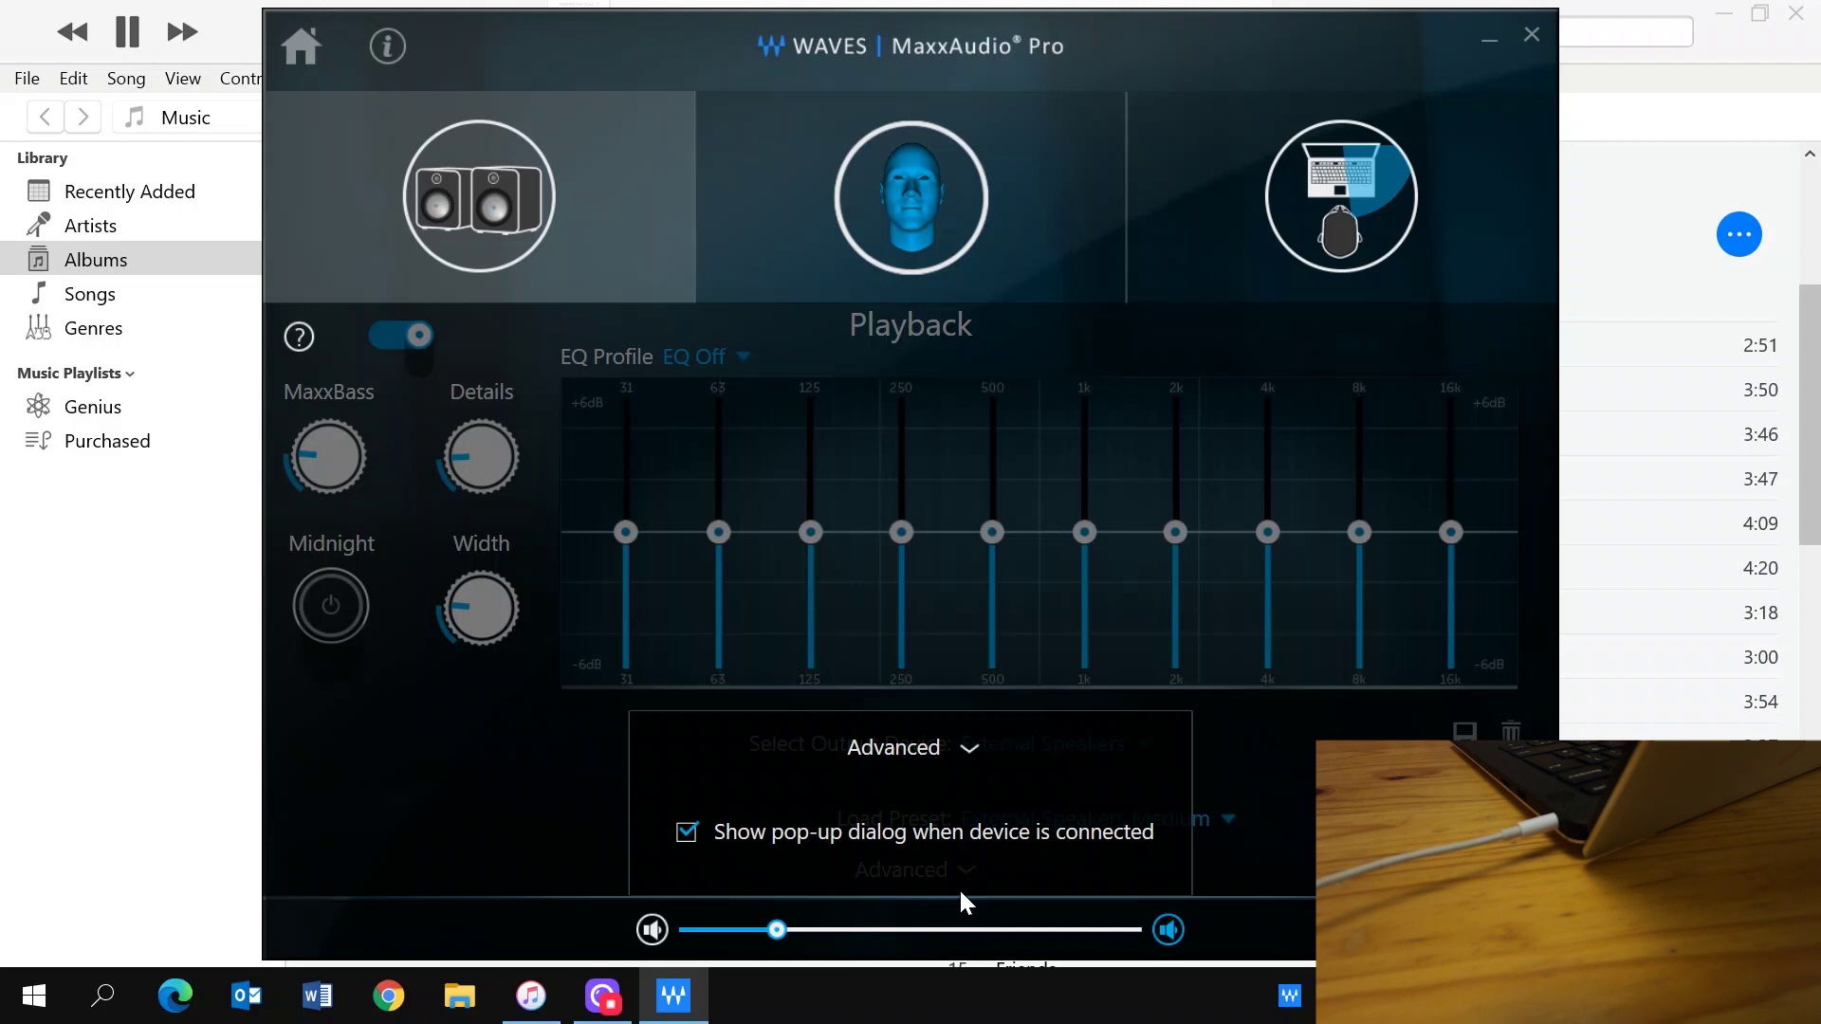
Close the MaxxAudio Pro window, leaving iTunes playing Make It Right
{"action": "left_click", "coordinate": [1531, 34]}
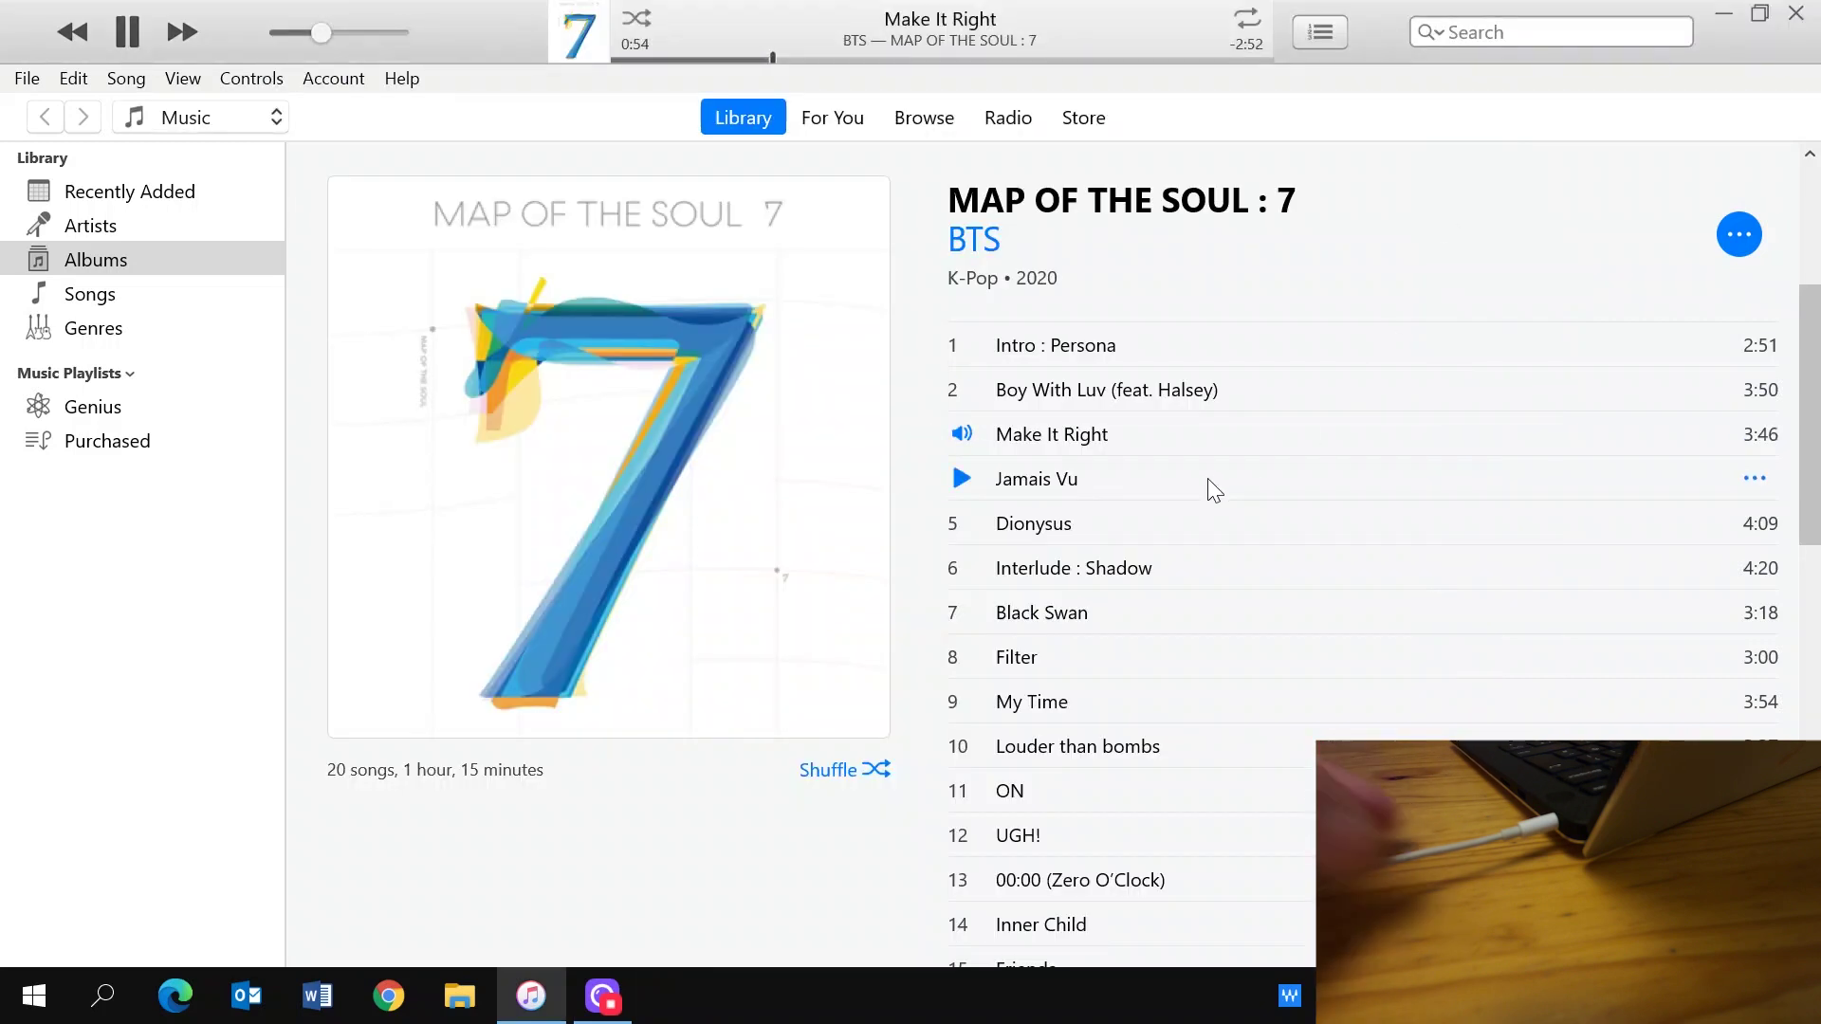